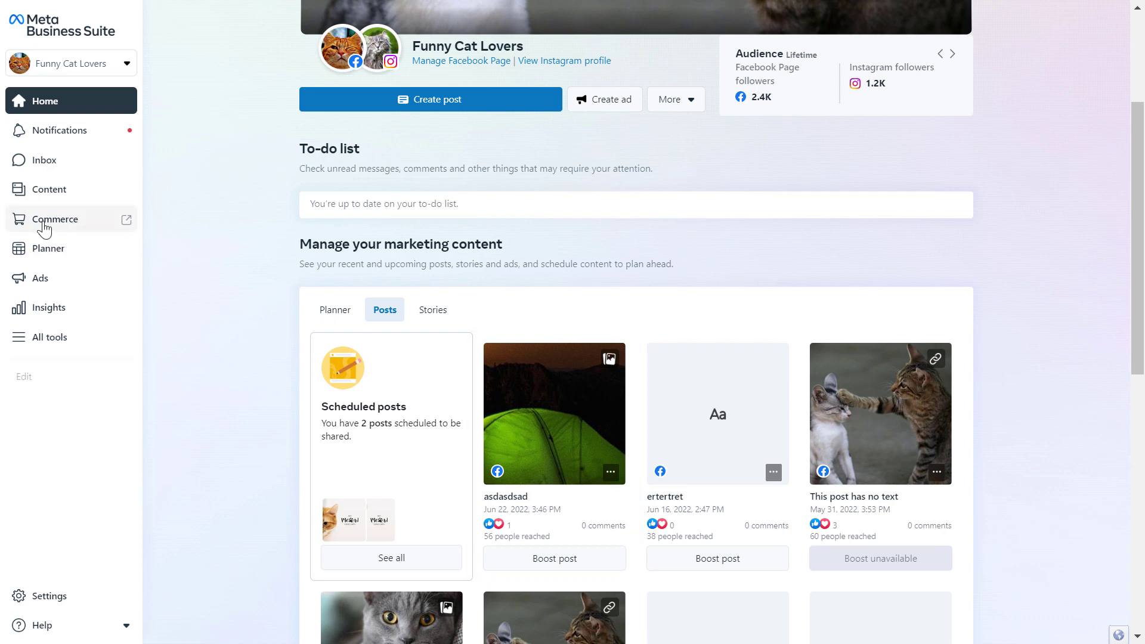
Step: Open the Planner, visit March and January 2023, then settle on February 2023's Feb 27 posts
left_click(51, 255)
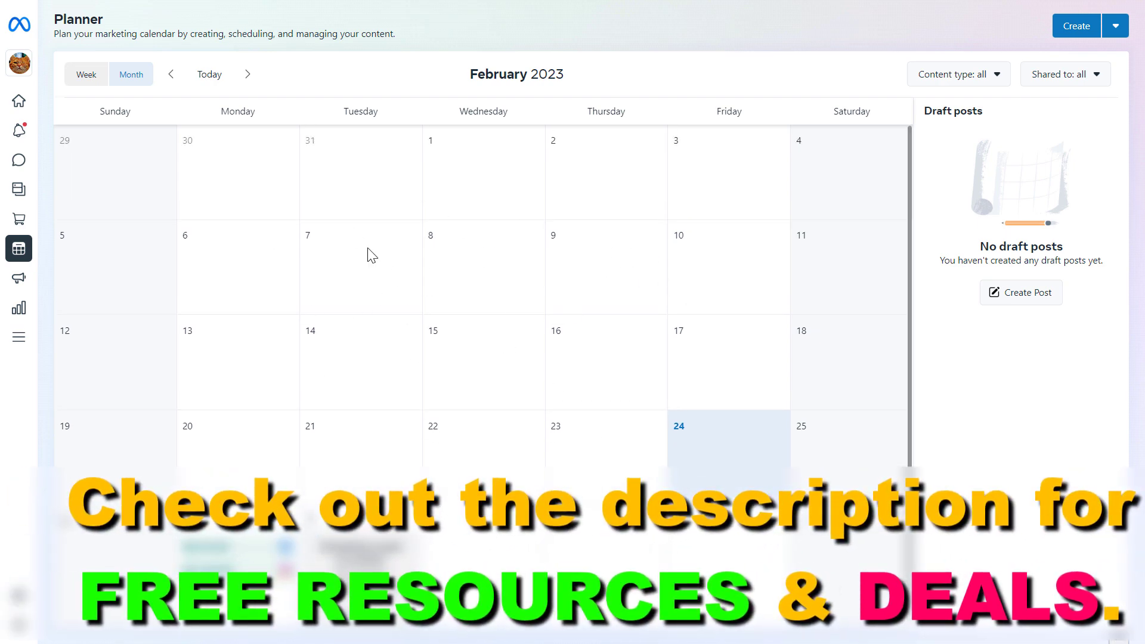
left_click(247, 74)
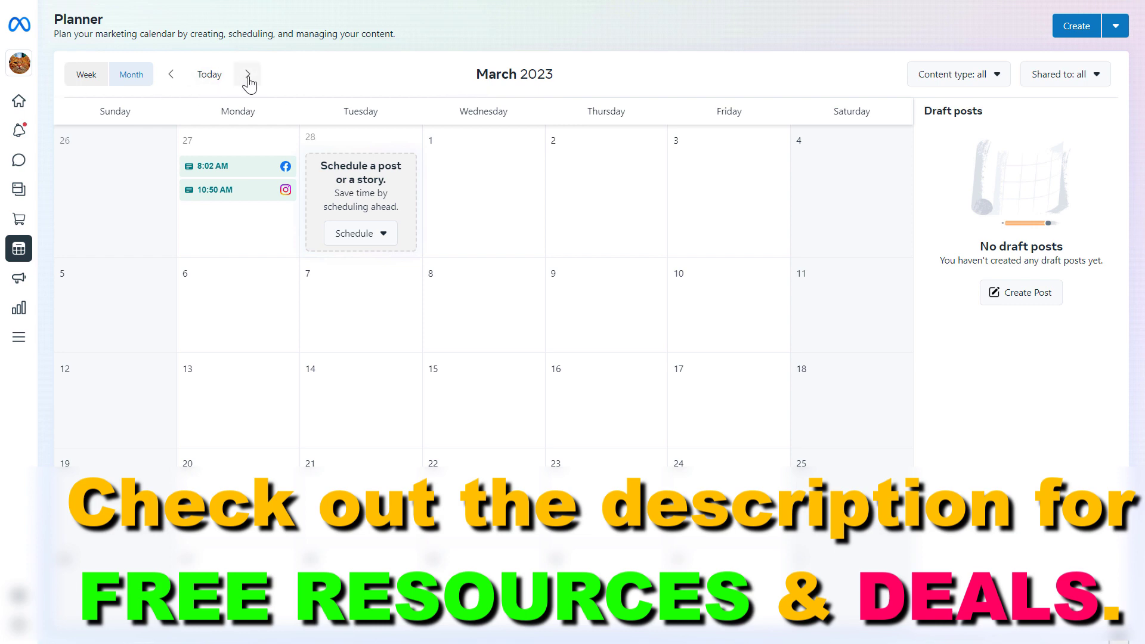
left_click(171, 85)
left_click(171, 85)
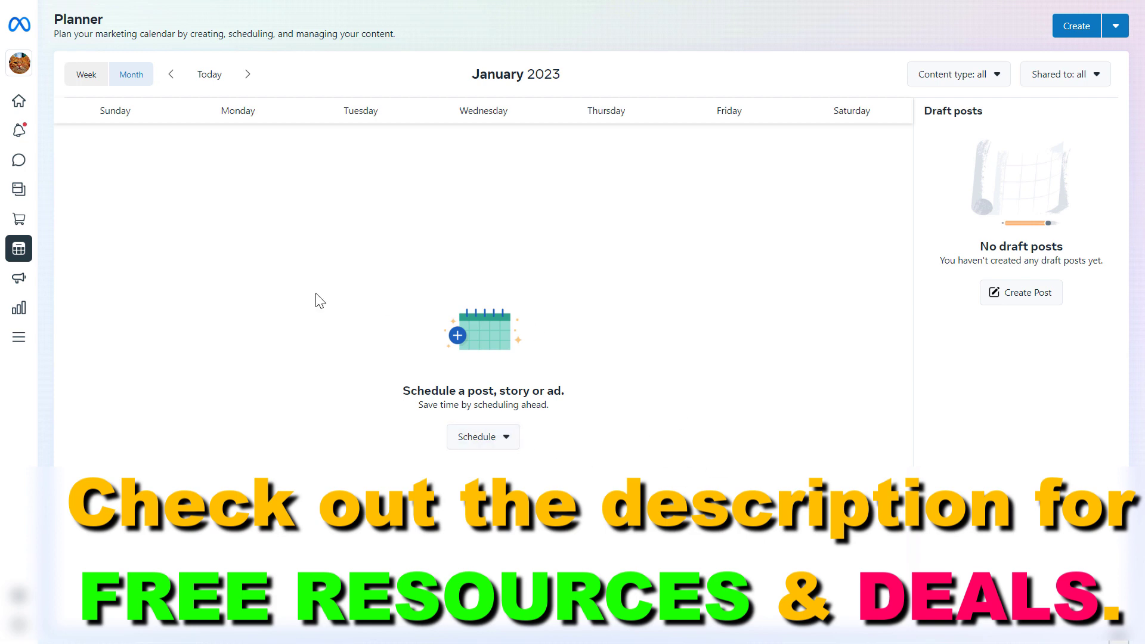
left_click(242, 74)
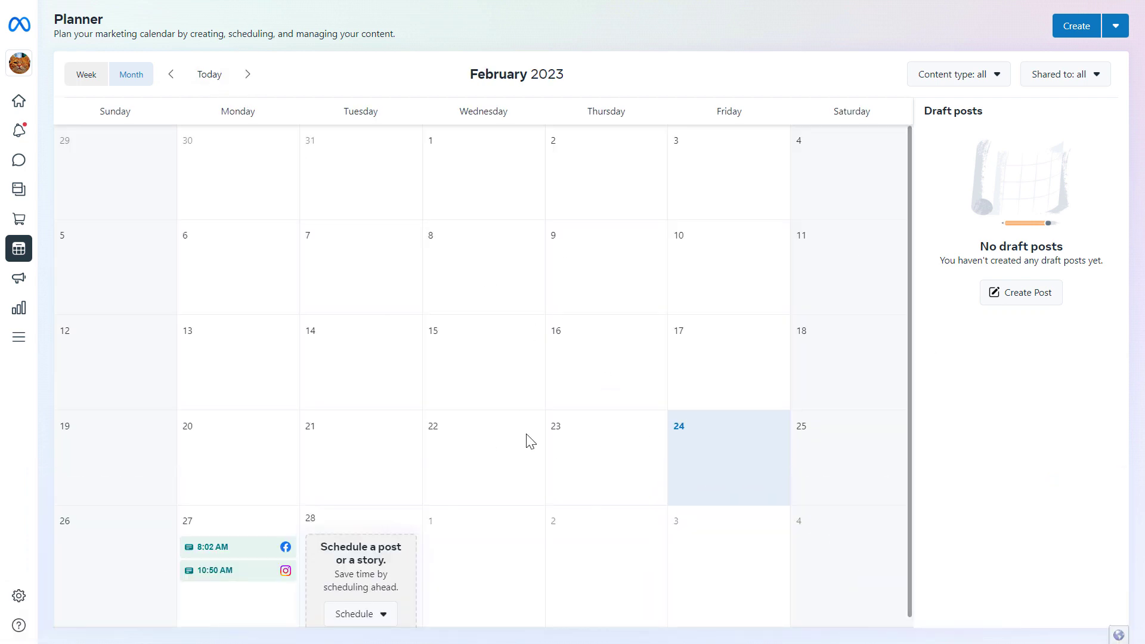
scroll(531, 454, "down", 1)
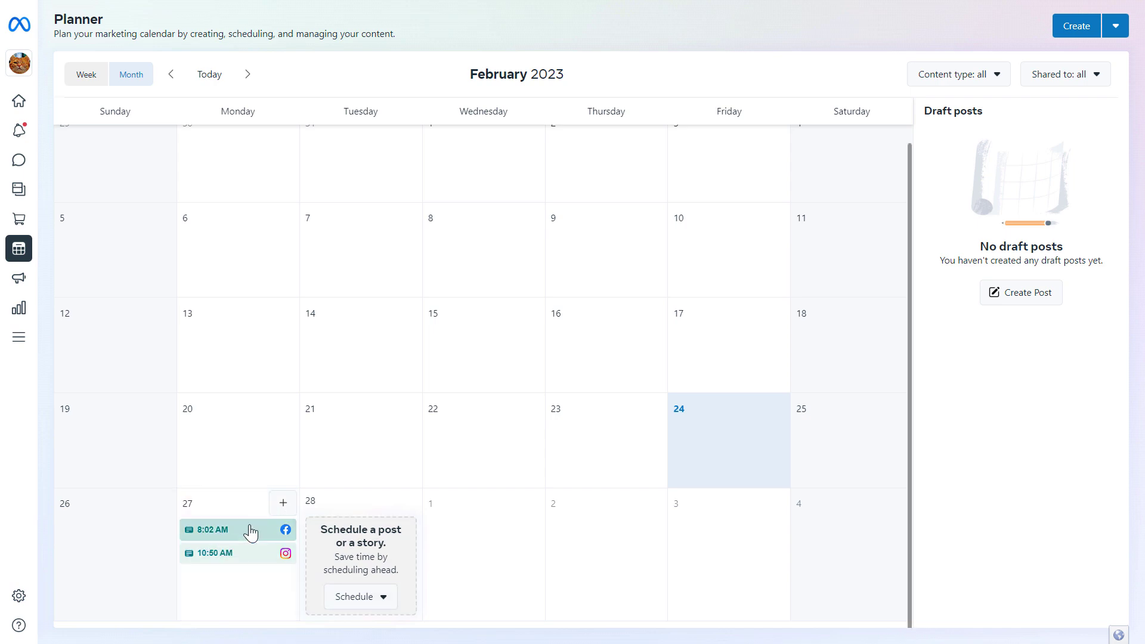
left_click(226, 530)
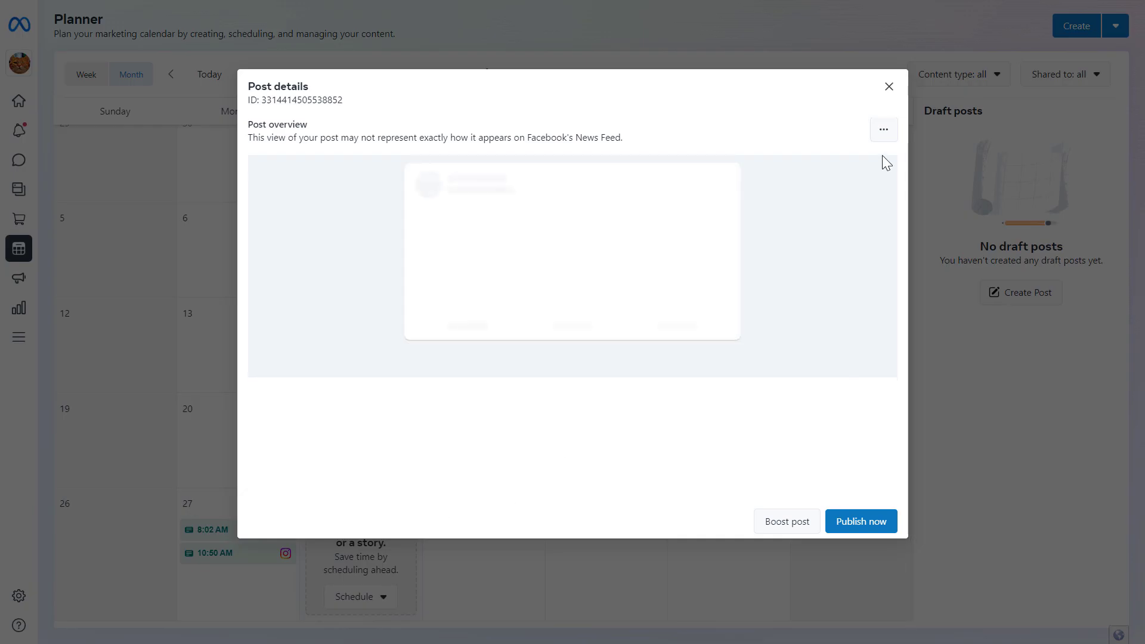
left_click(869, 130)
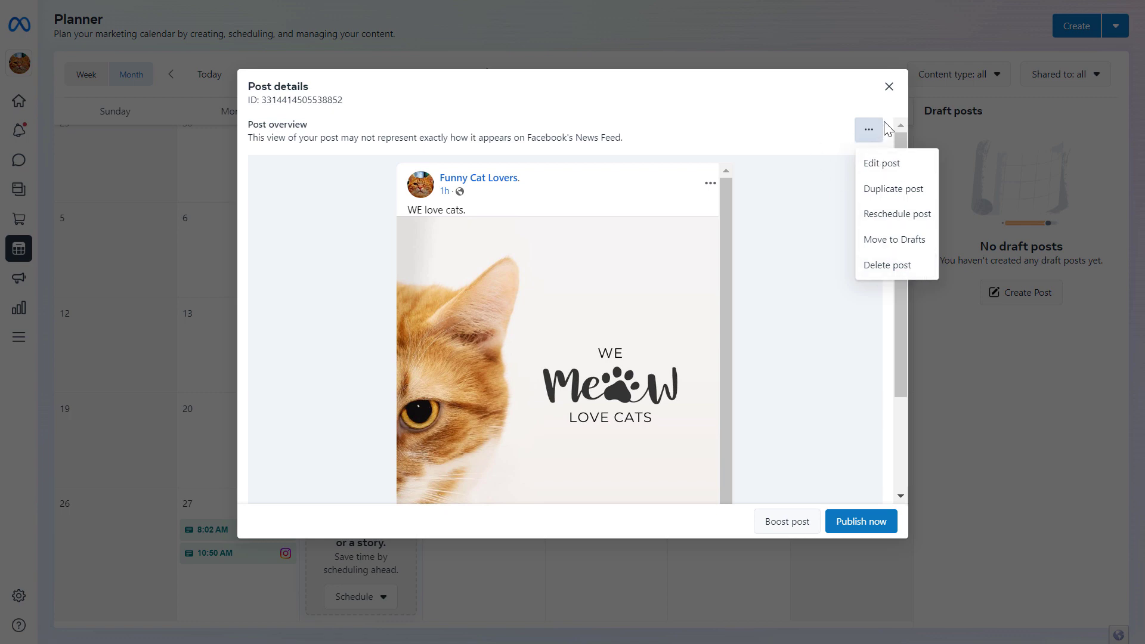
left_click(888, 88)
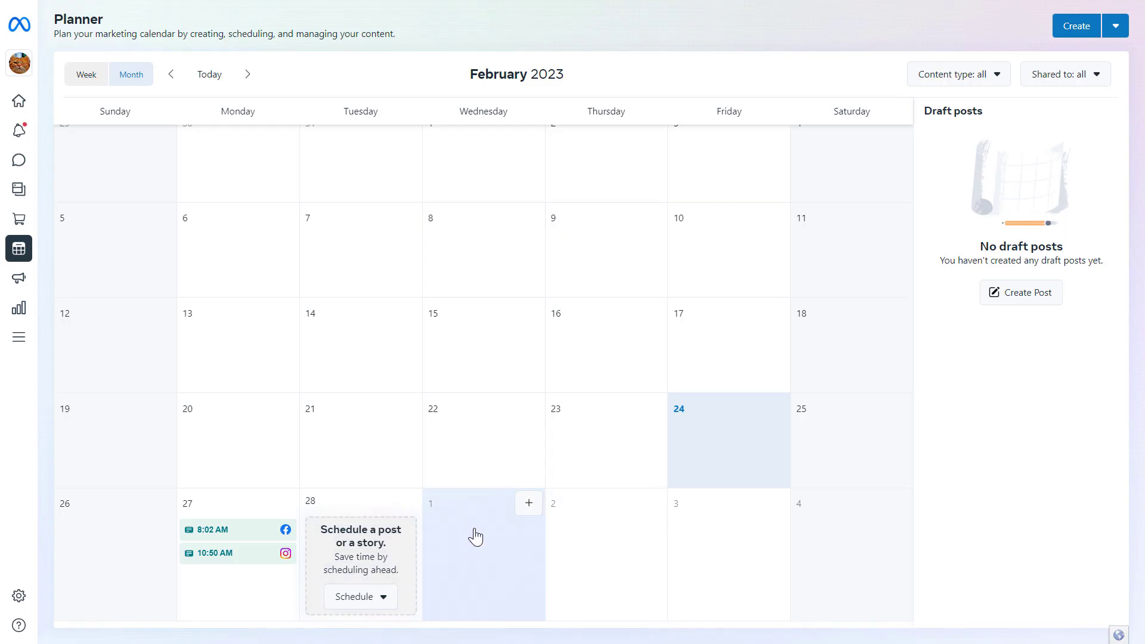
Step: Start a new post for Mar 1, check the account list, then cancel it
left_click(467, 524)
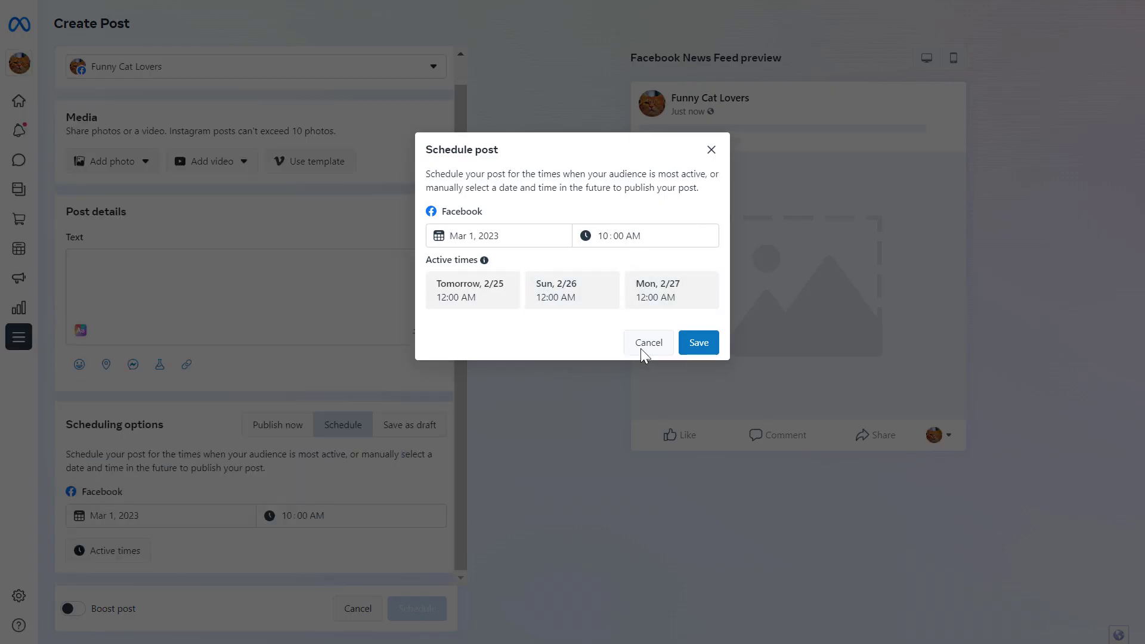
left_click(648, 345)
left_click(286, 79)
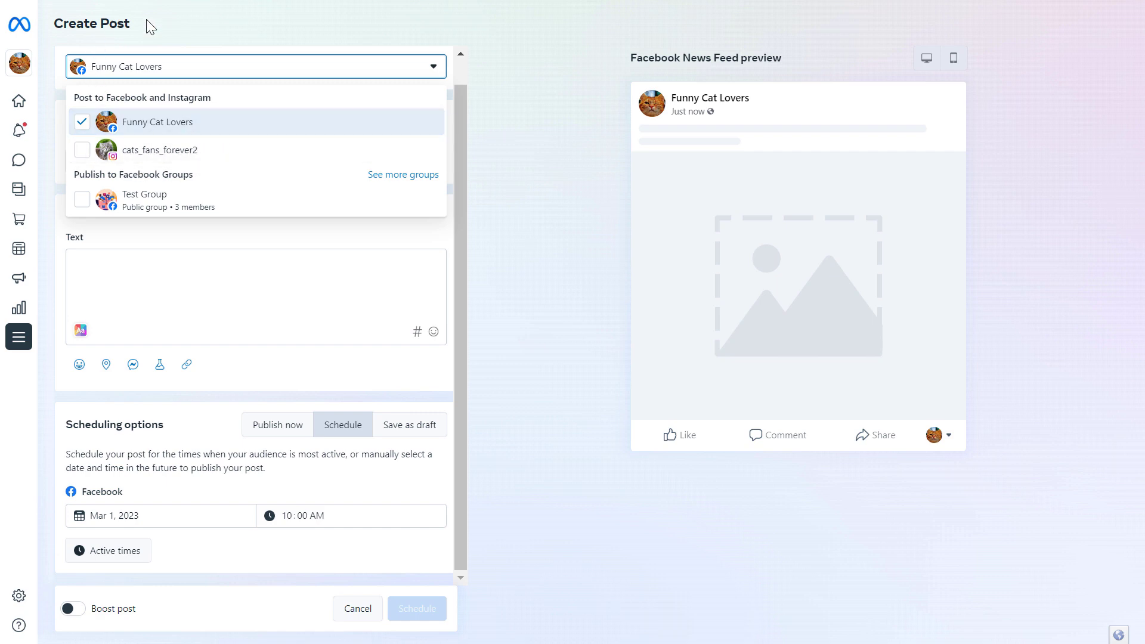
left_click(483, 223)
left_click(365, 605)
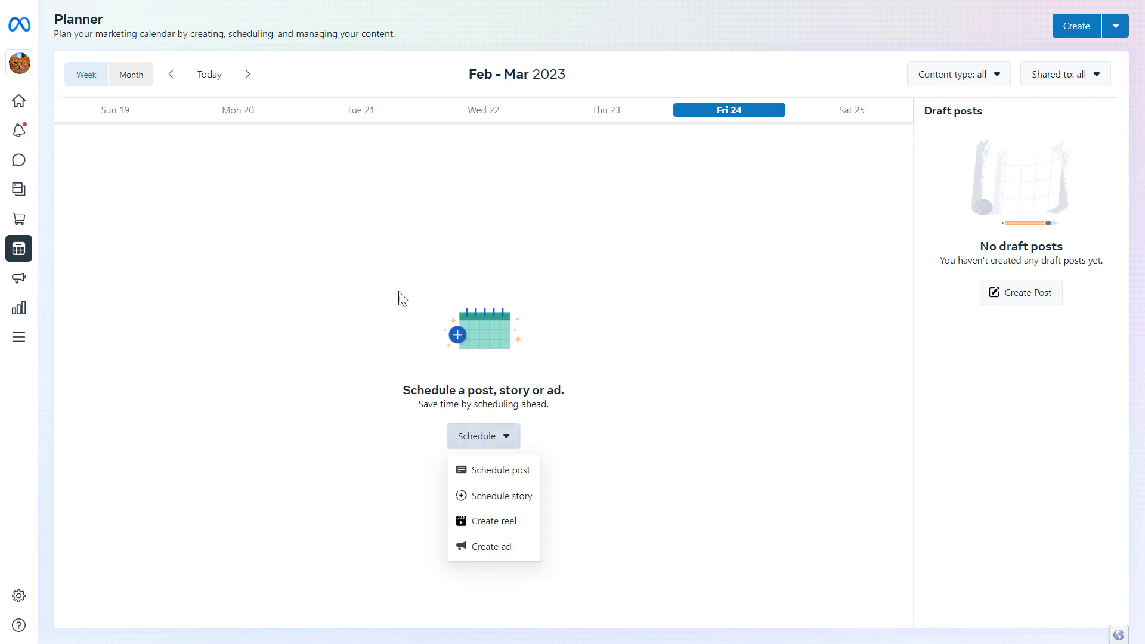
Step: Close the scheduling choices and reopen the list of content kinds to schedule
left_click(560, 370)
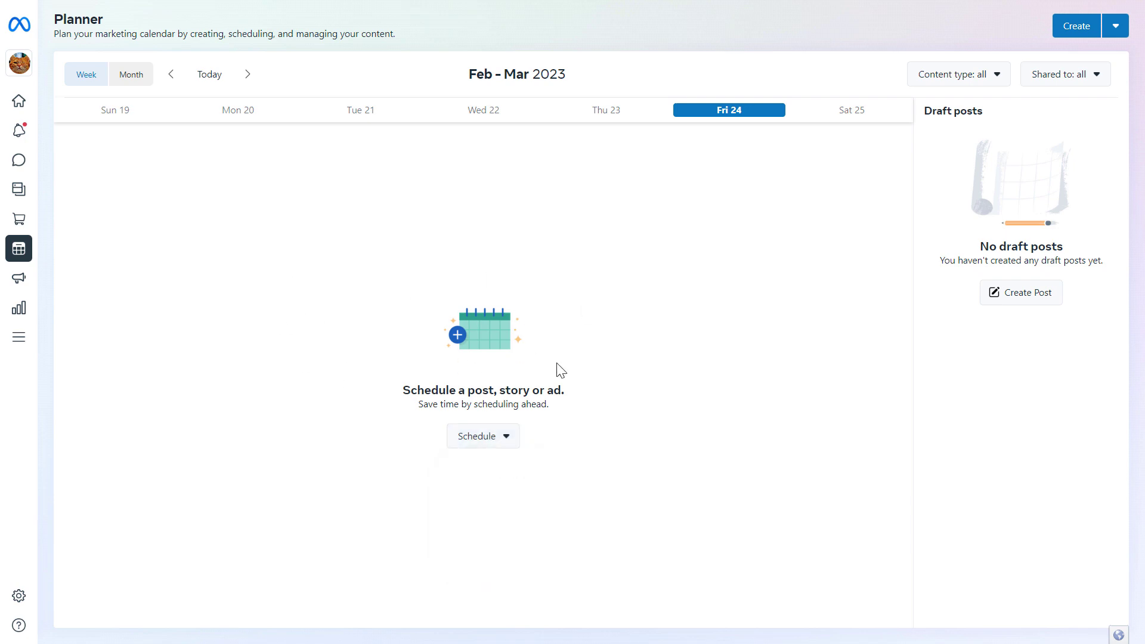
left_click(498, 445)
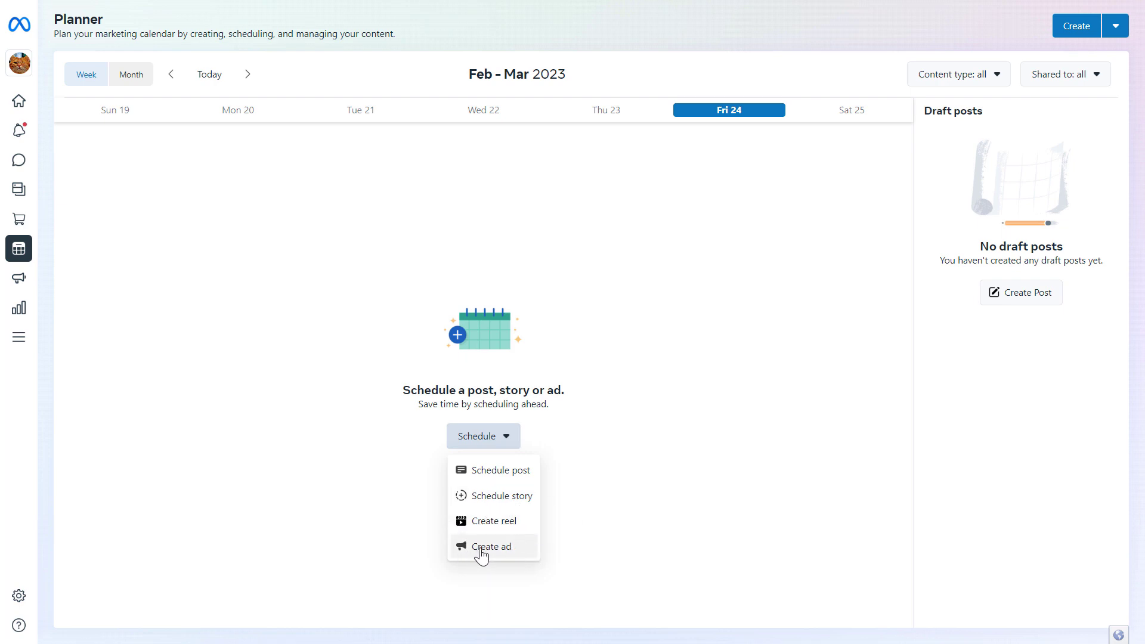
Step: Switch to the month calendar and filter to content shared to the Instagram account
left_click(985, 84)
left_click(134, 74)
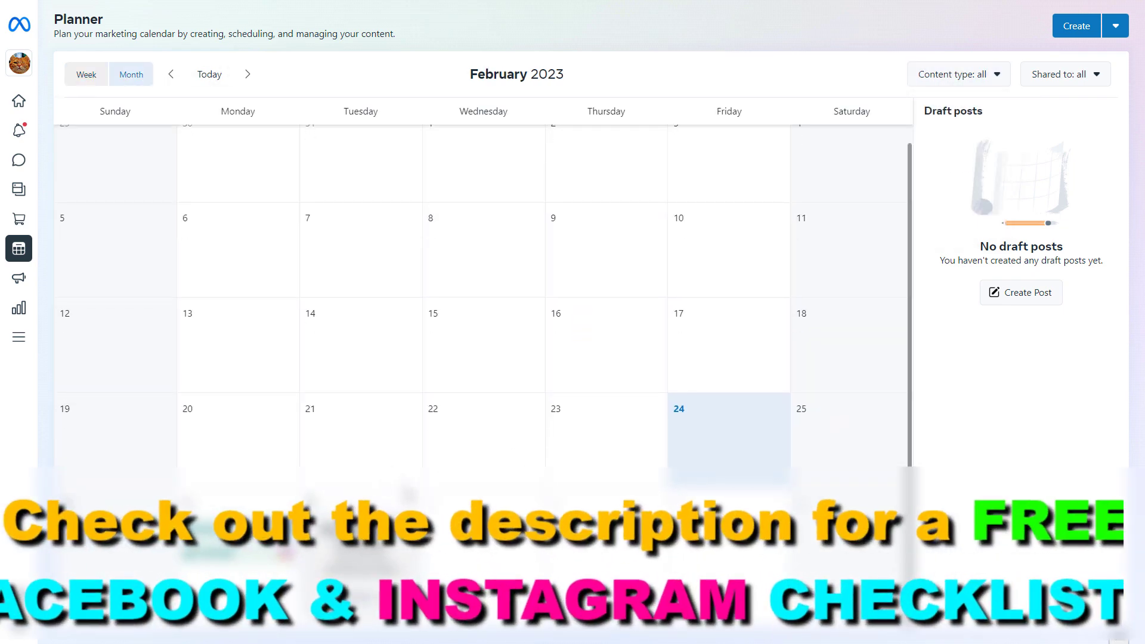
left_click(977, 77)
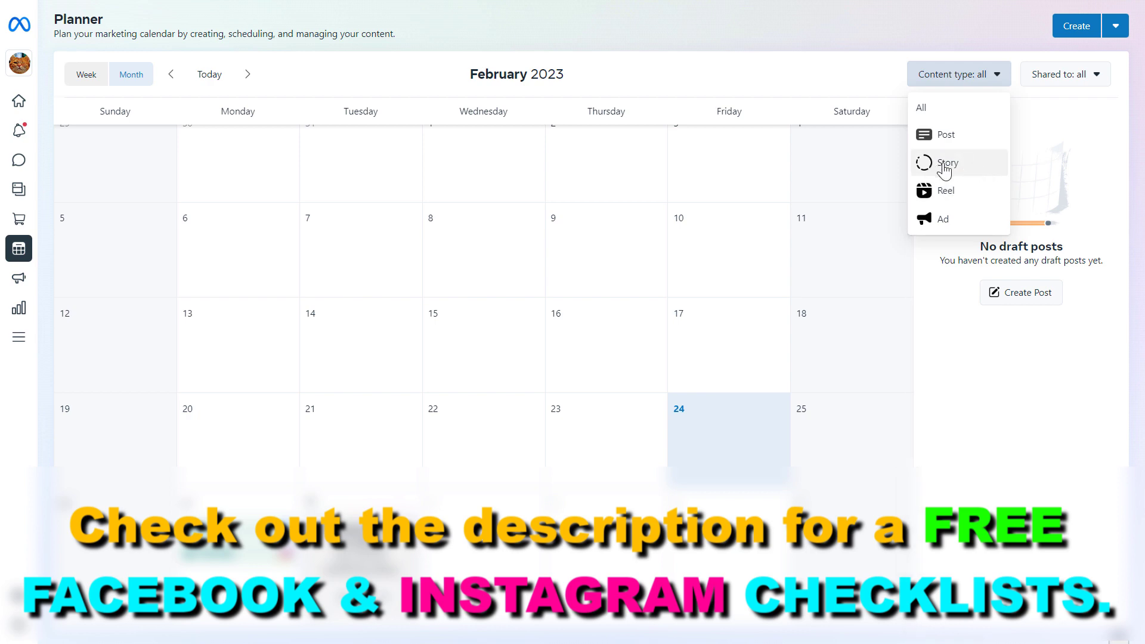
left_click(1094, 75)
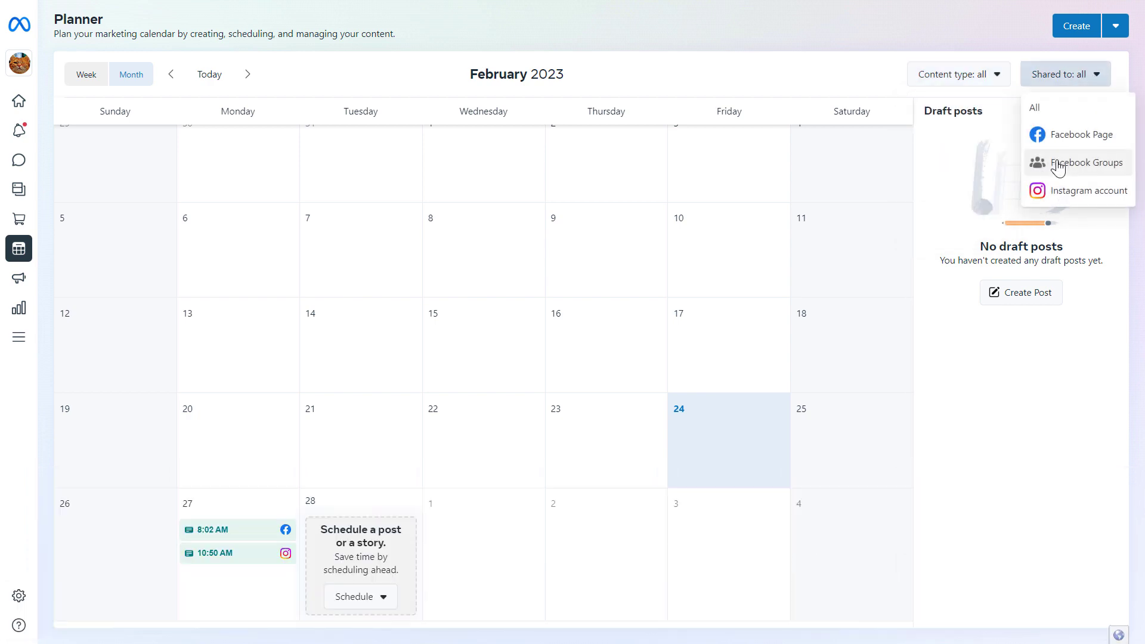
left_click(1068, 193)
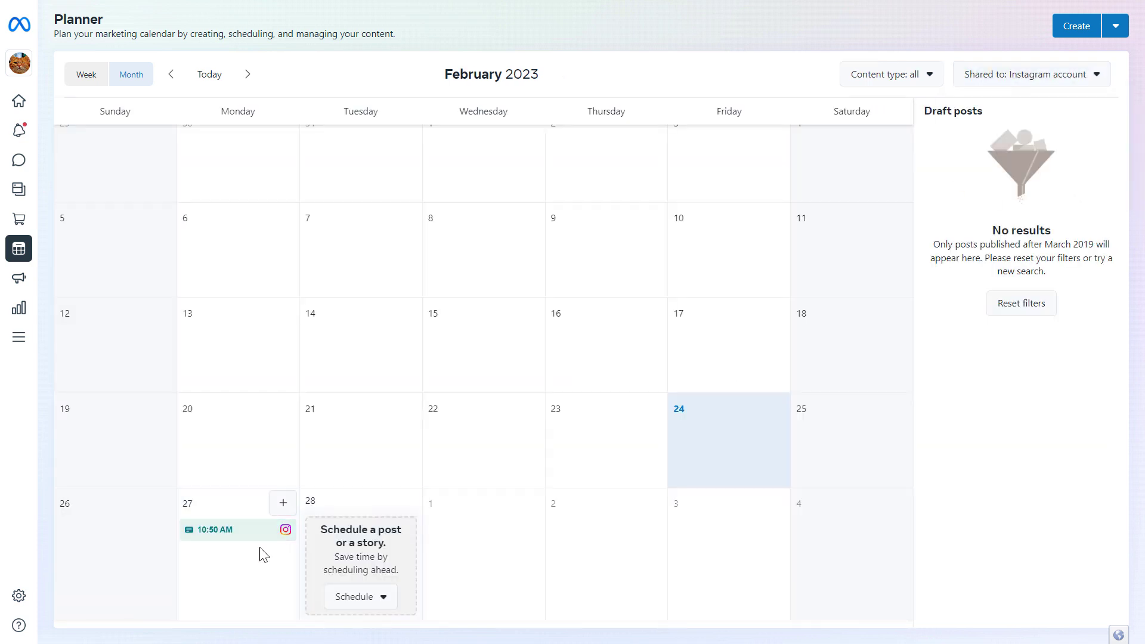
Step: Filter the calendar to reels only, then reset Content type to All
left_click(907, 79)
left_click(877, 190)
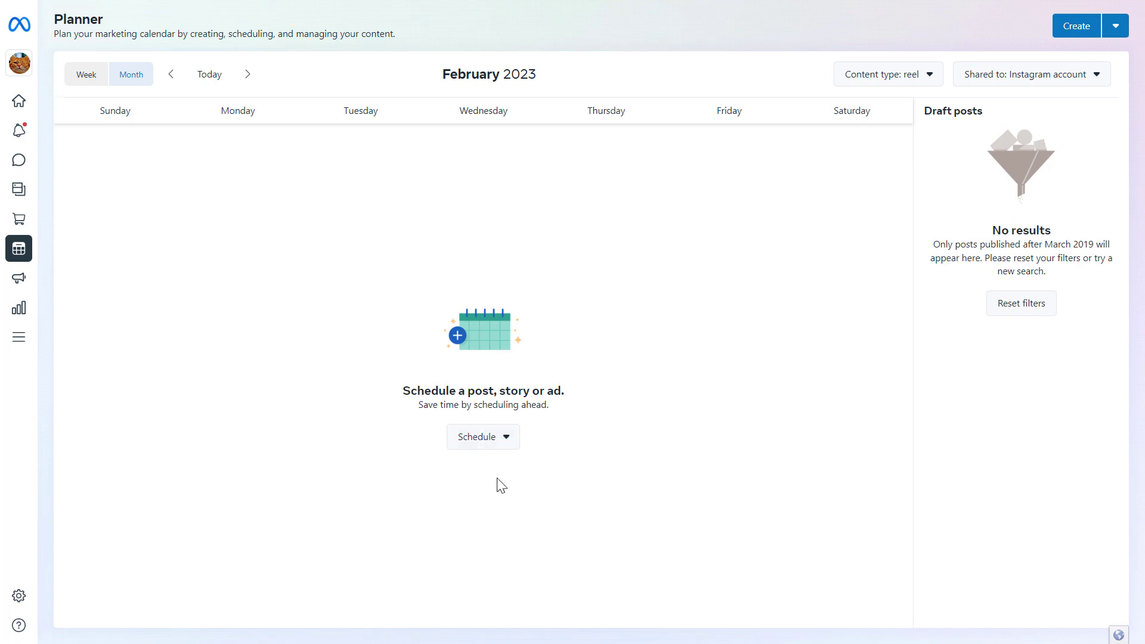
left_click(966, 76)
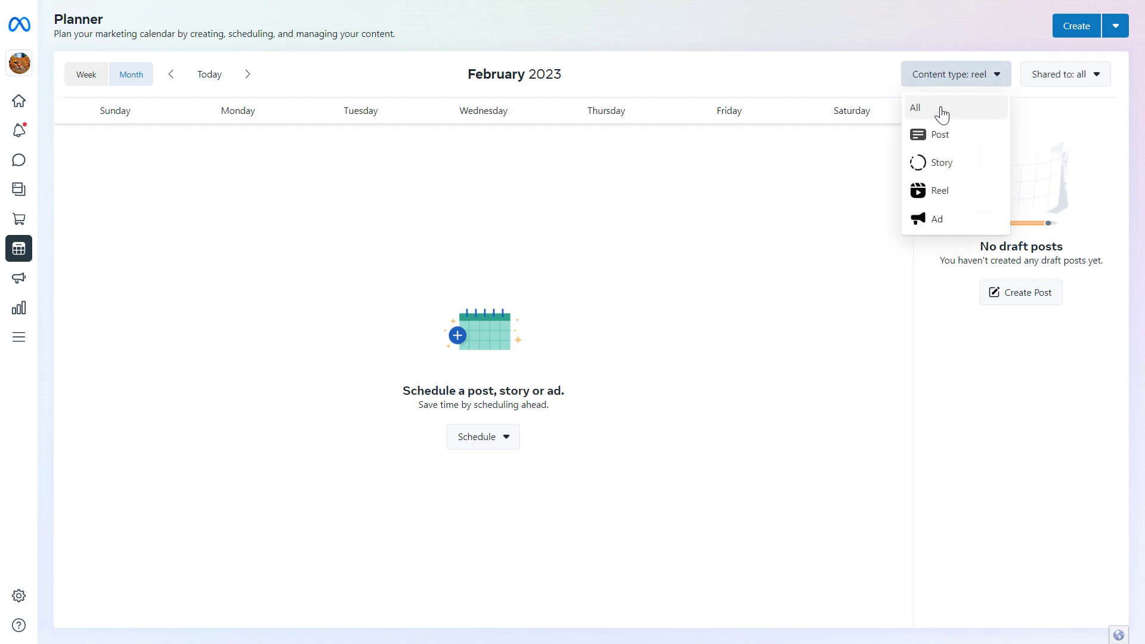
left_click(940, 110)
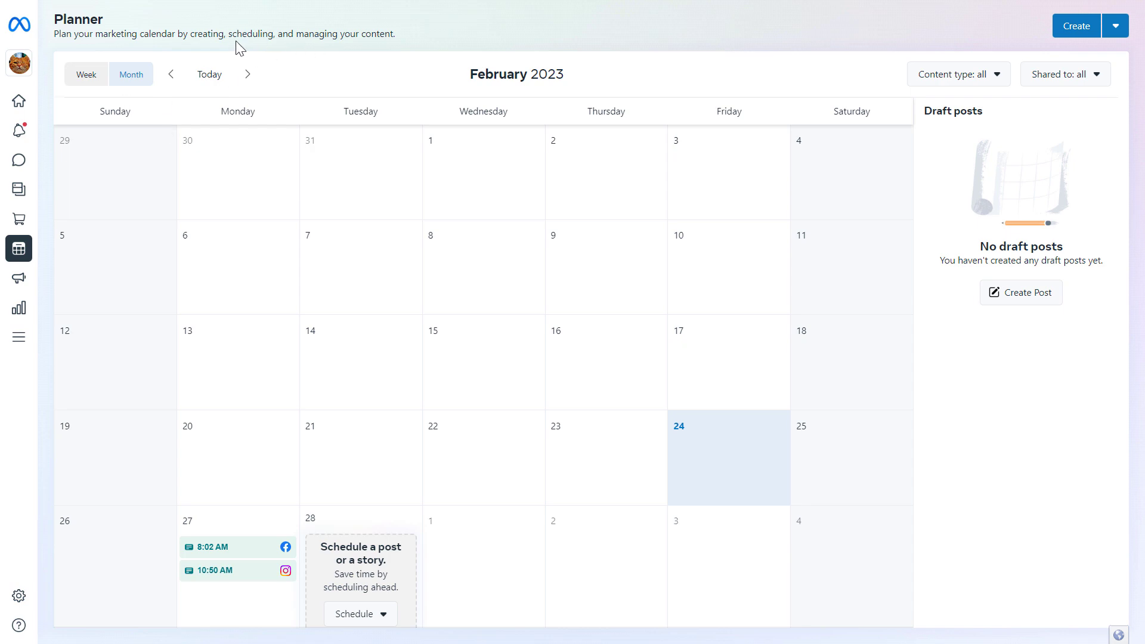
Step: Step back six months to June 2022 to see its three Facebook posts
left_click(170, 75)
left_click(170, 76)
left_click(170, 75)
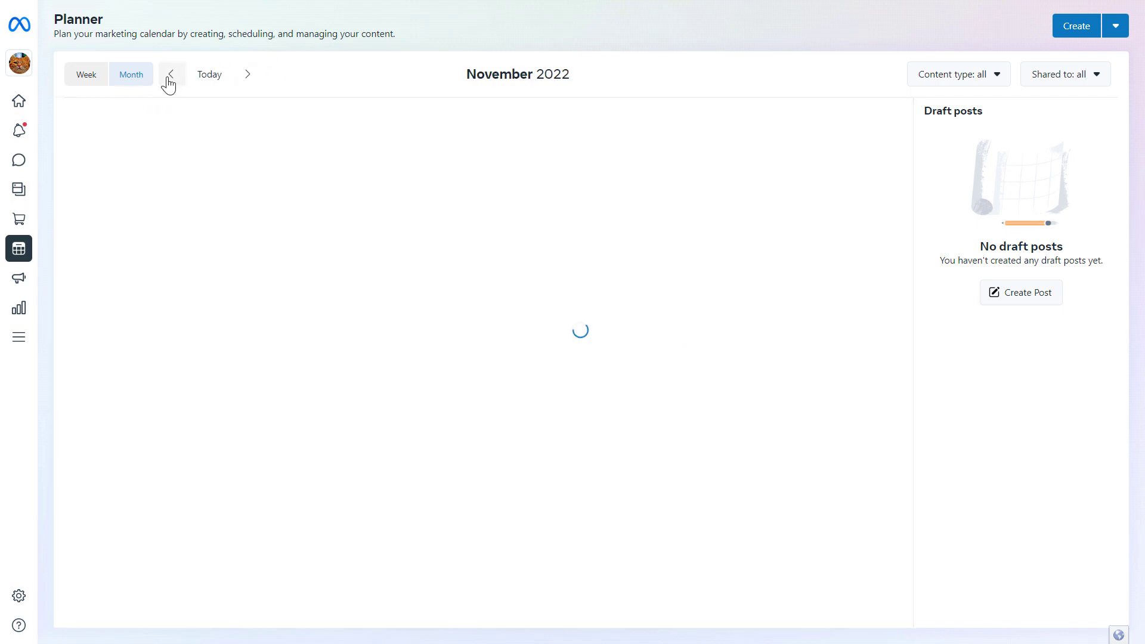
left_click(170, 75)
left_click(170, 76)
left_click(170, 76)
left_click(170, 75)
left_click(170, 75)
left_click(170, 75)
left_click(170, 75)
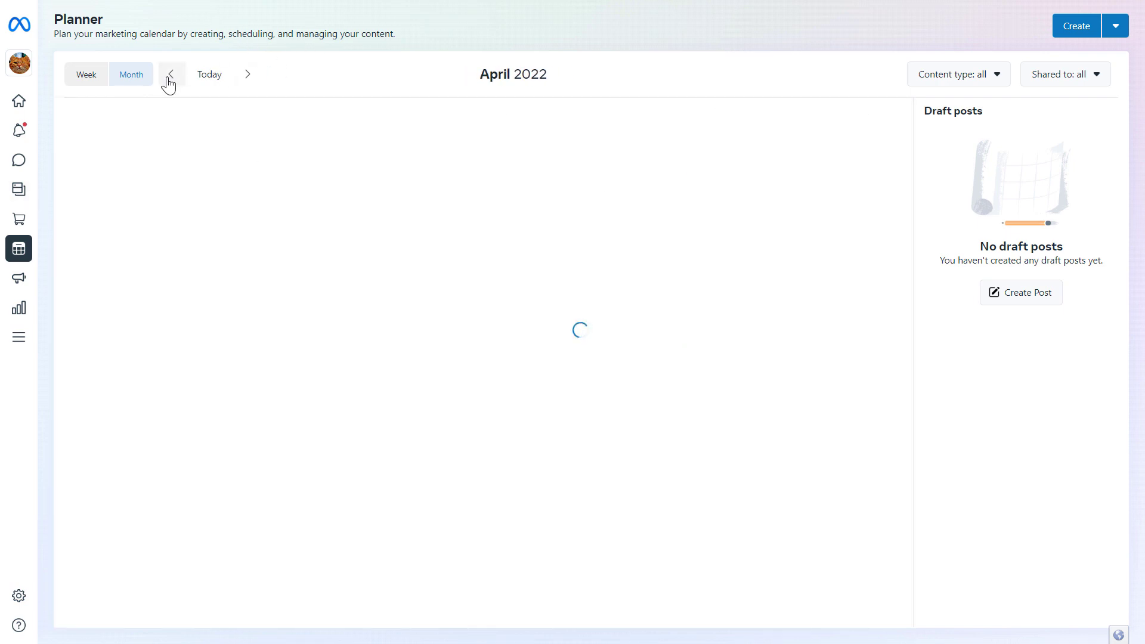
left_click(170, 76)
left_click(170, 75)
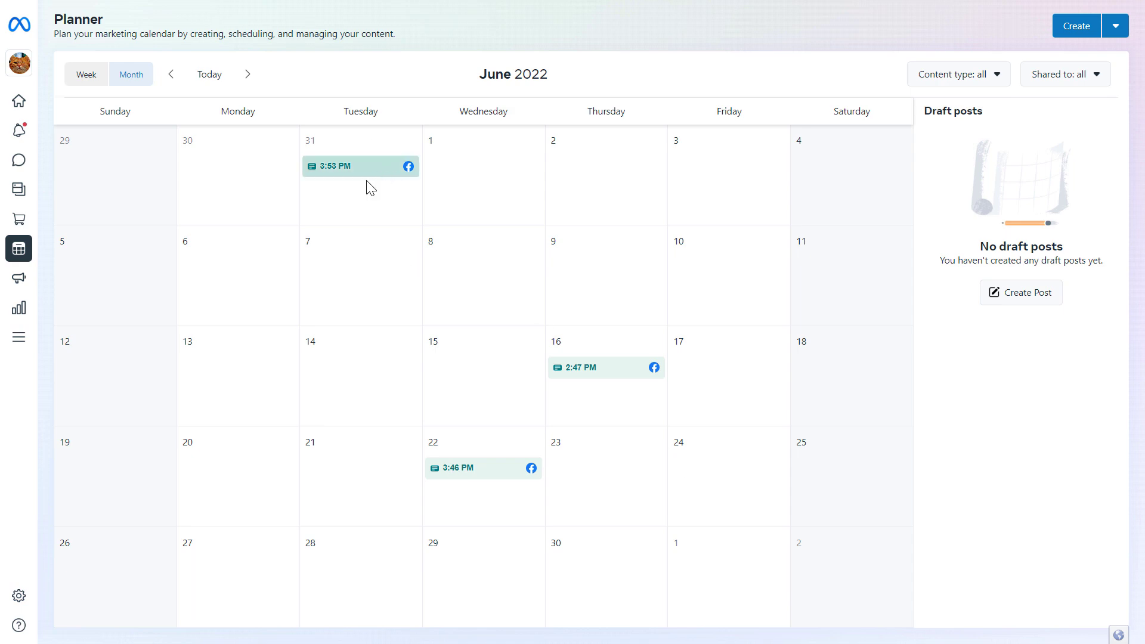
left_click_drag(504, 75, 541, 87)
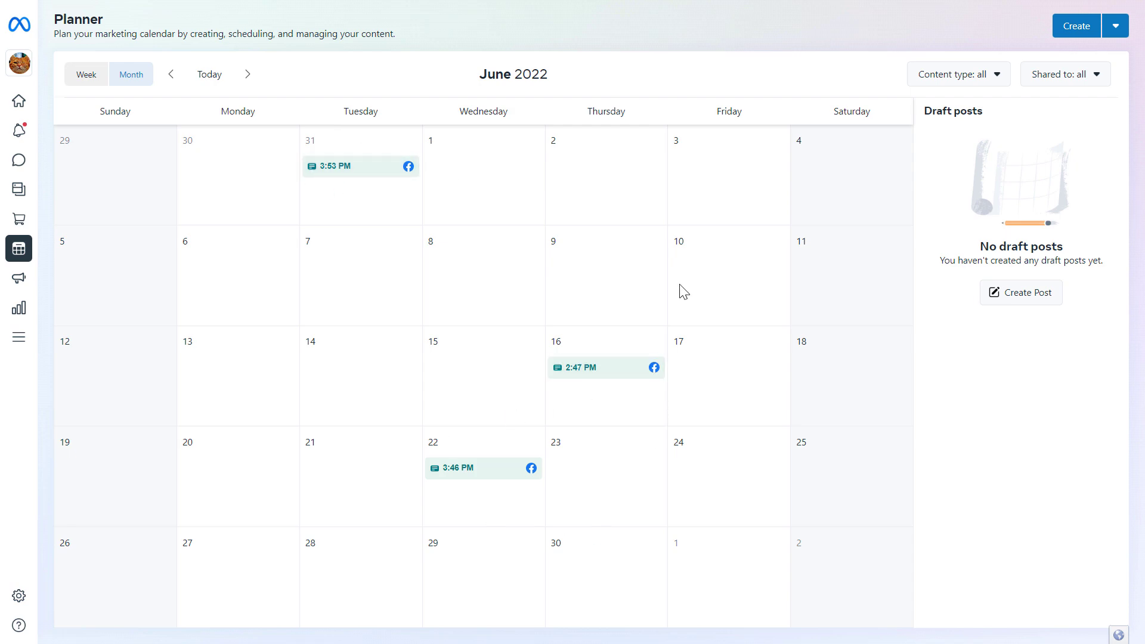
Step: Review the May 31 post's details—ID, 60 accounts reached, negative feedback—then close them
left_click(349, 170)
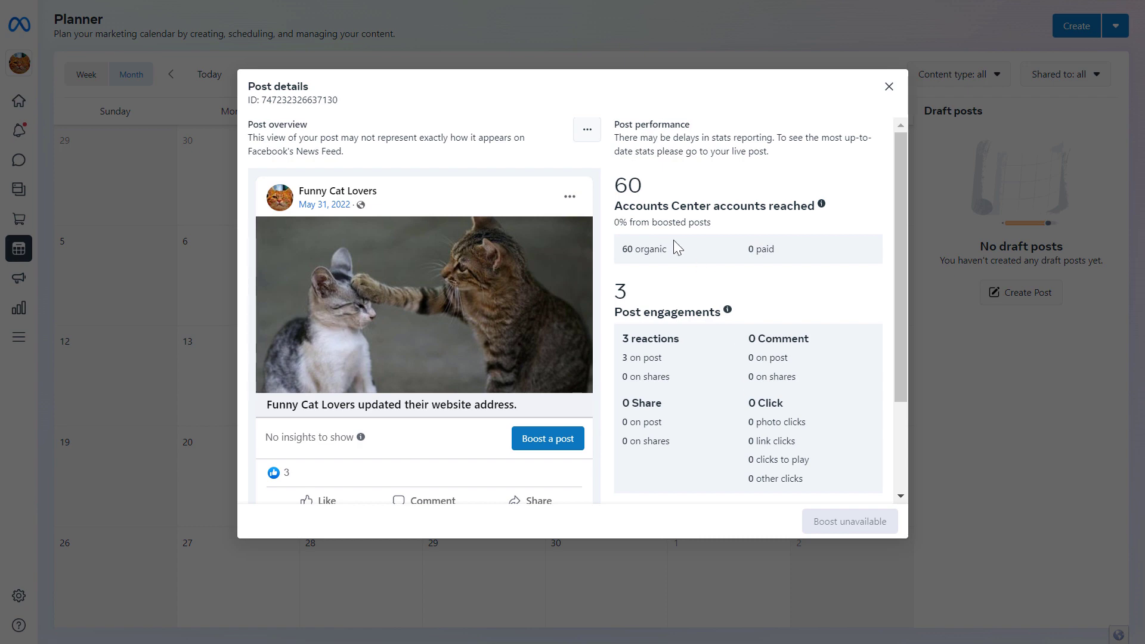
scroll(430, 352, "down", 2)
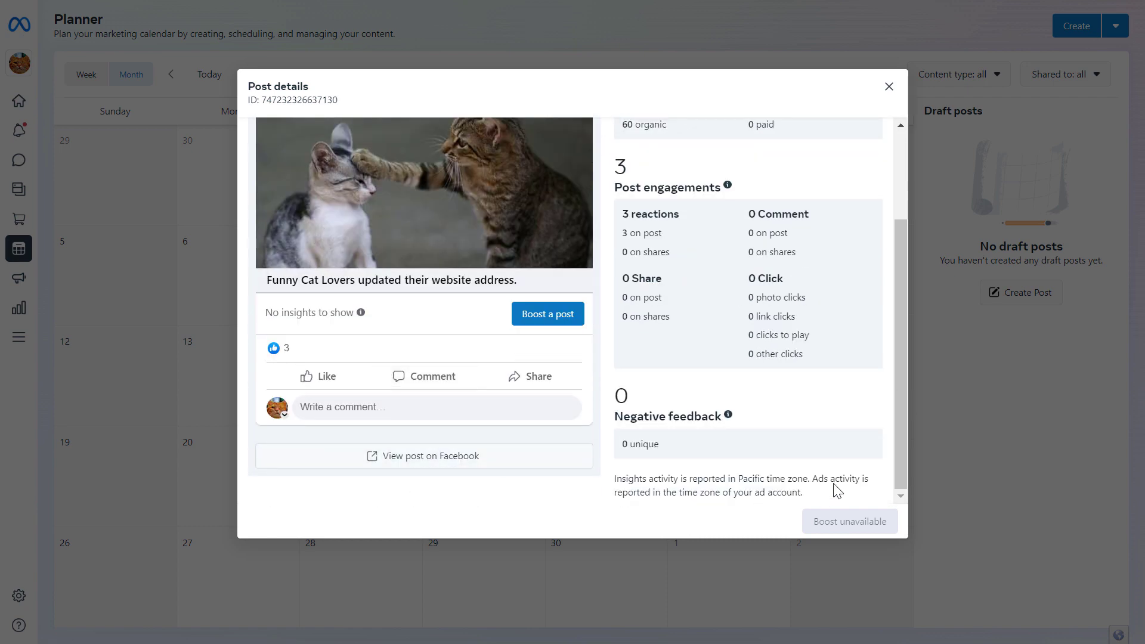
scroll(769, 477, "up", 2)
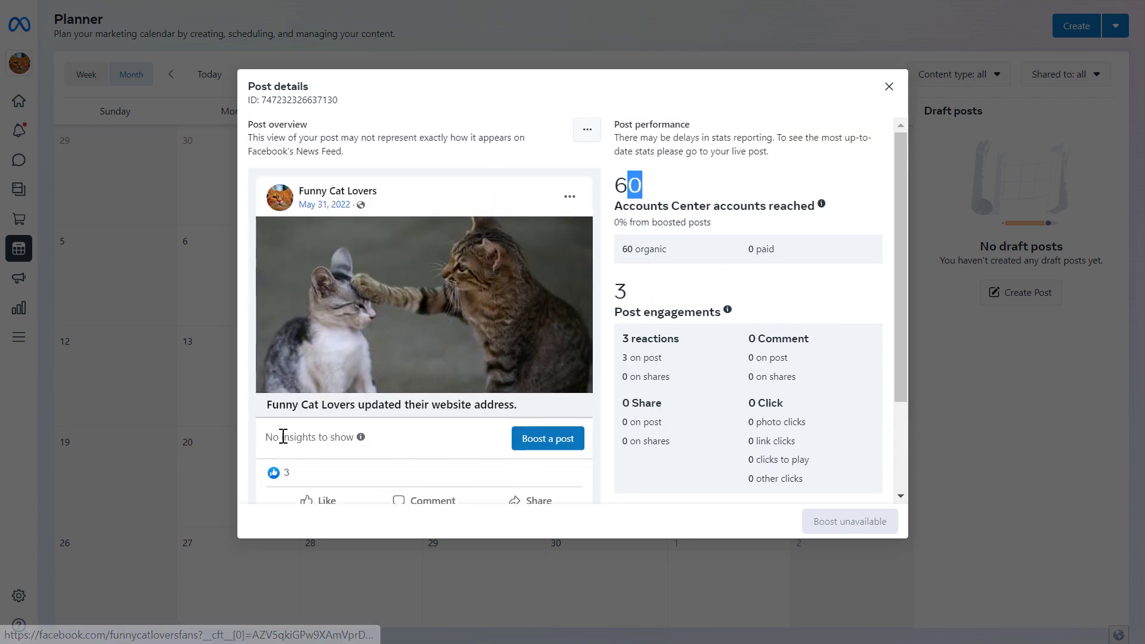
left_click_drag(251, 100, 338, 100)
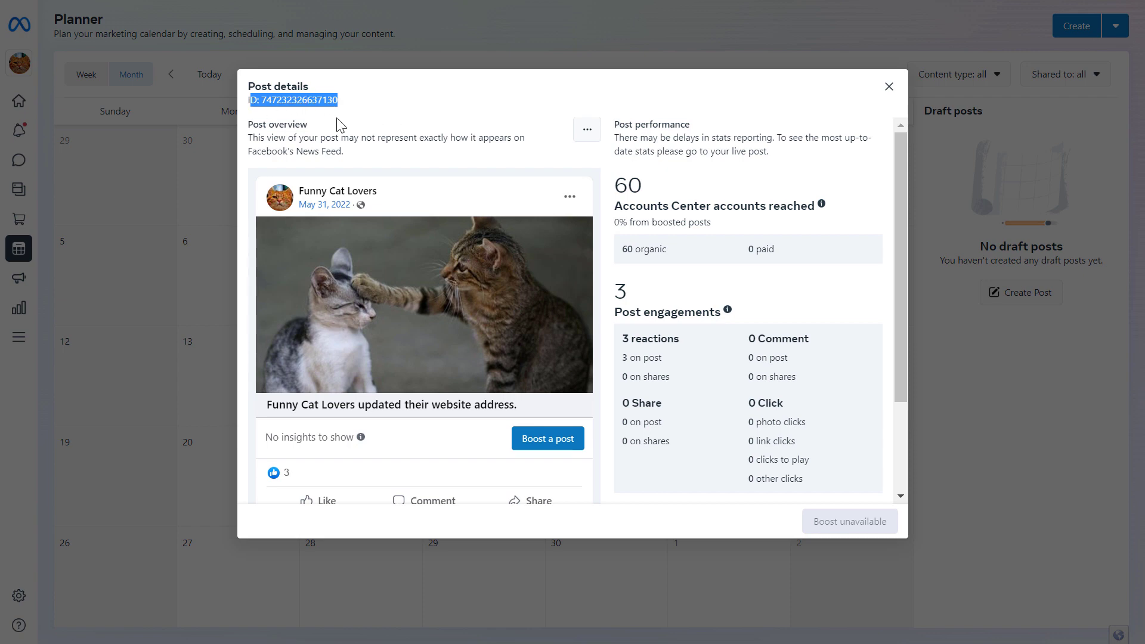
left_click_drag(635, 151, 881, 276)
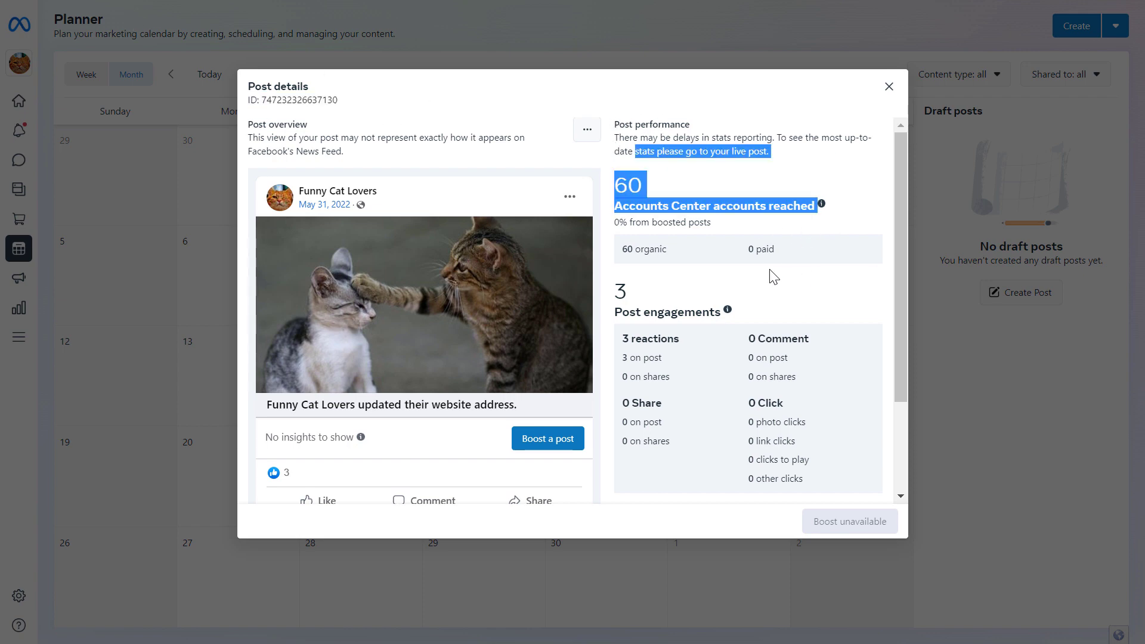
left_click(858, 231)
scroll(782, 306, "down", 2)
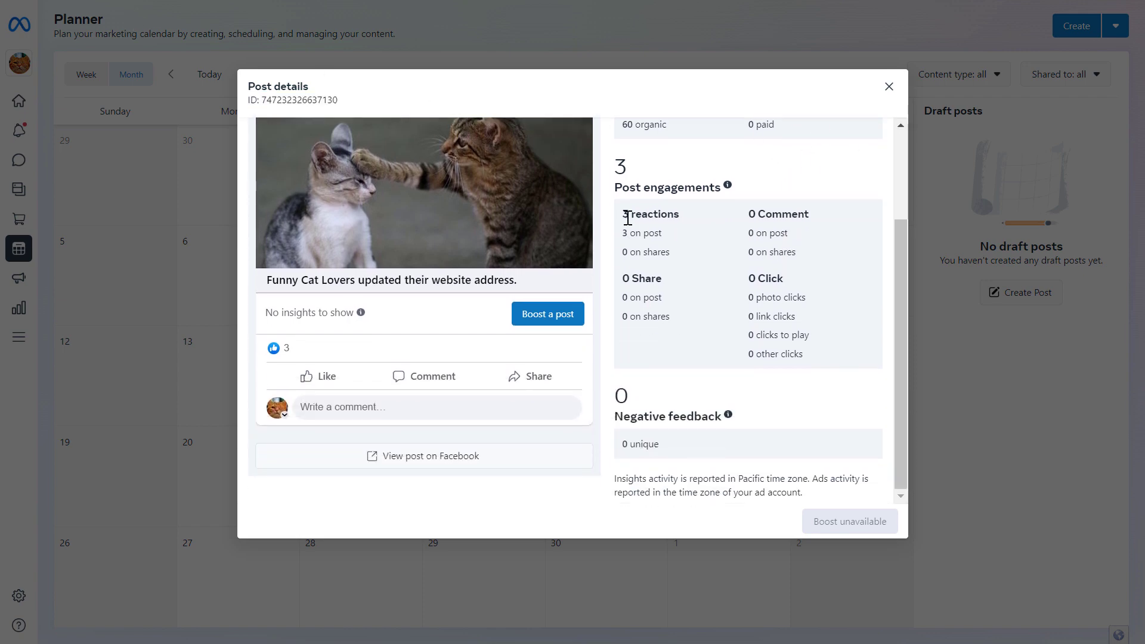
left_click_drag(616, 189, 773, 199)
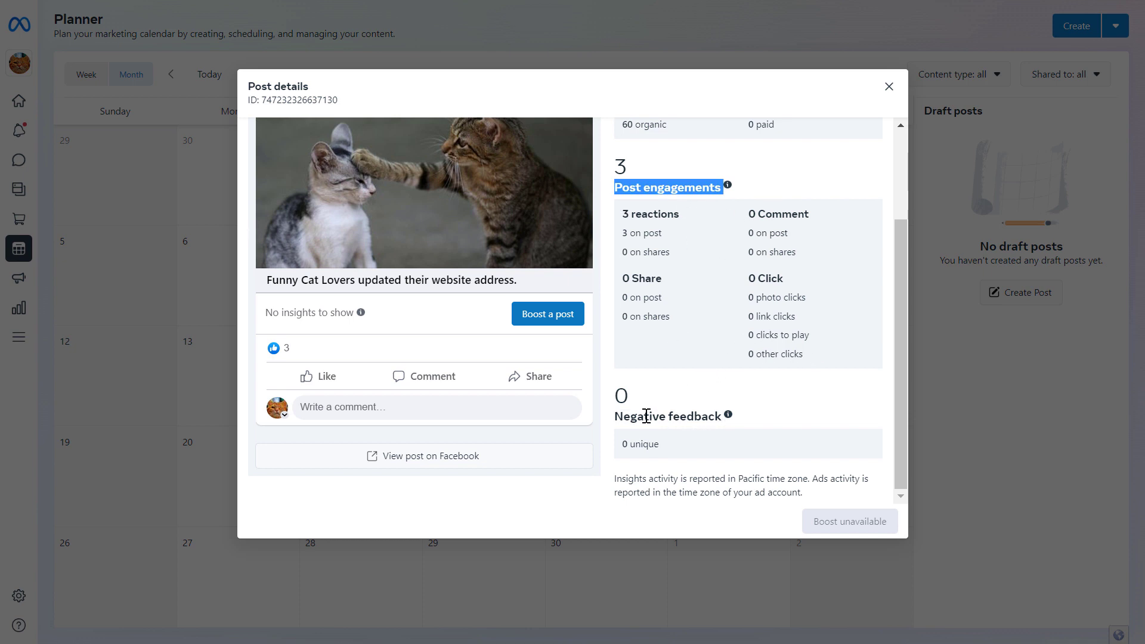
left_click_drag(646, 416, 715, 417)
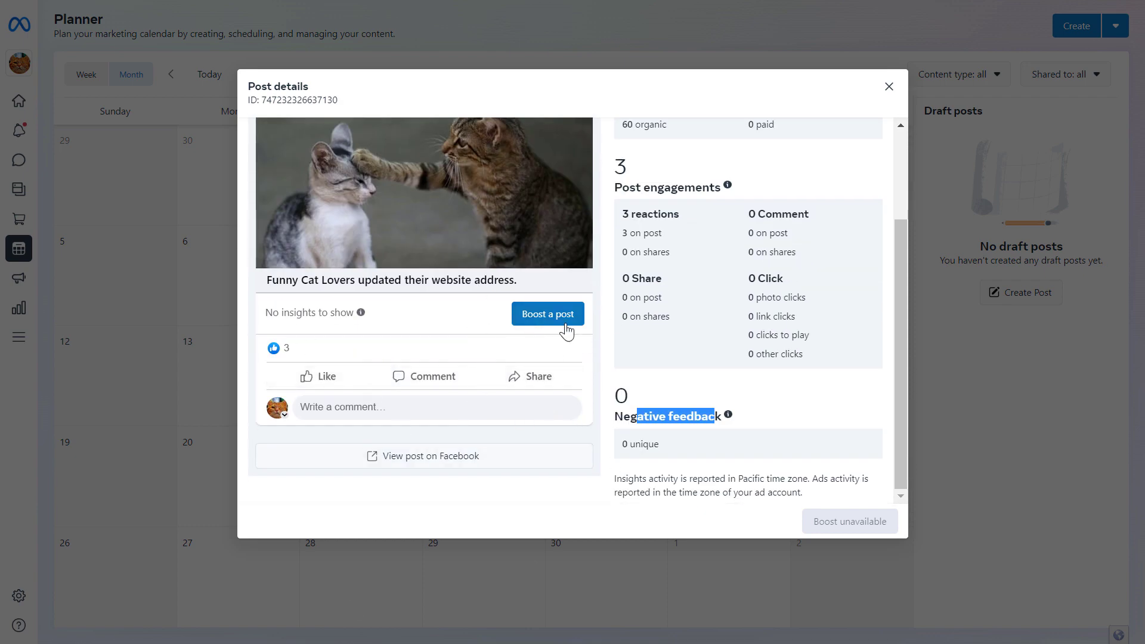
left_click(889, 87)
mouse_move(34, 256)
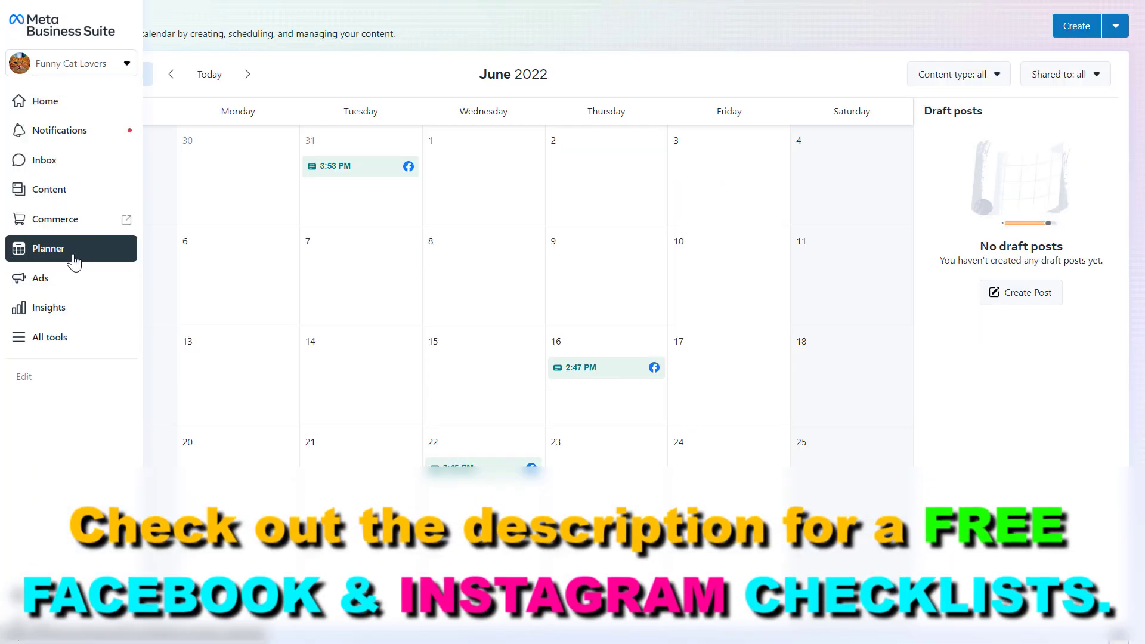